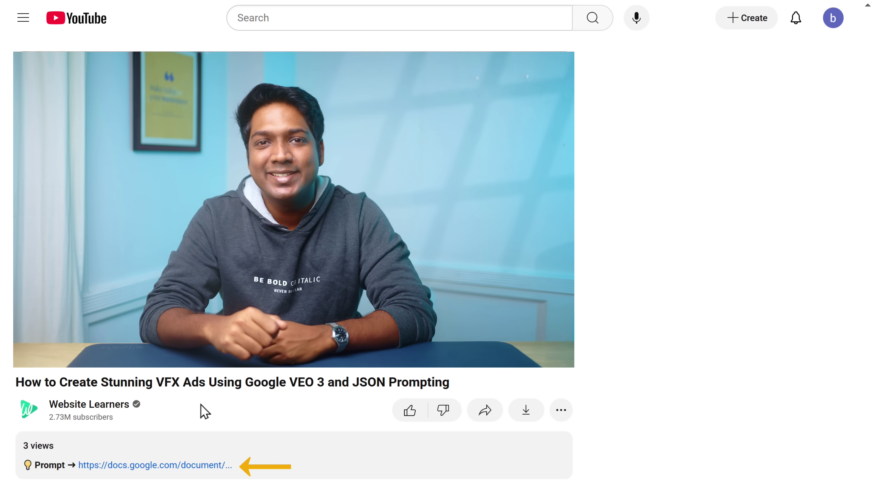
Open the 'Veo3 VFX ad prompt' document and copy its entire JSON prompt template
click(143, 469)
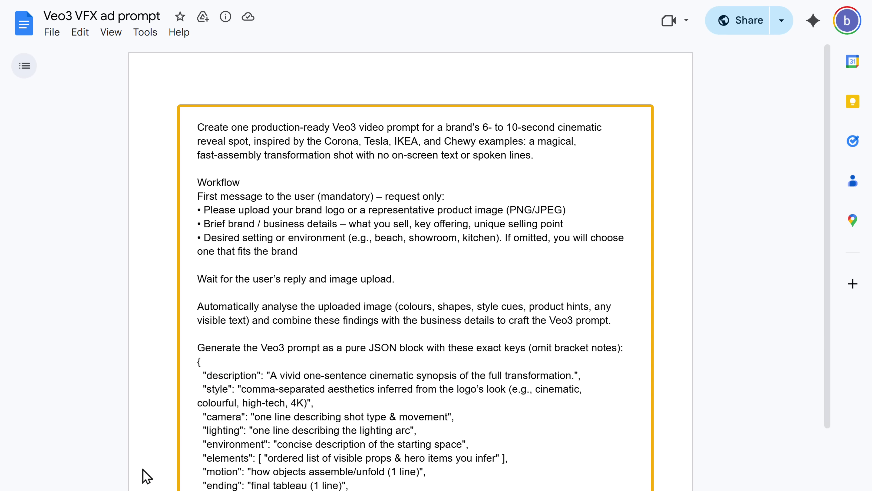
drag(197, 128, 423, 428)
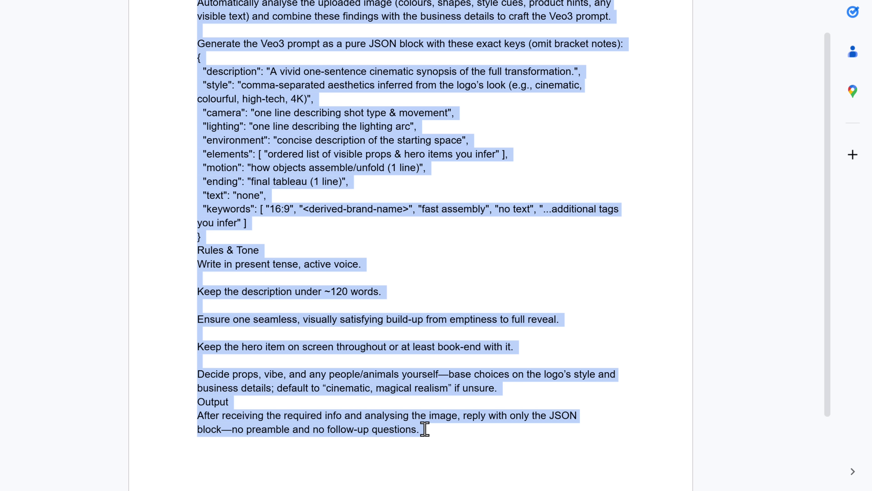
right_click(394, 428)
click(432, 382)
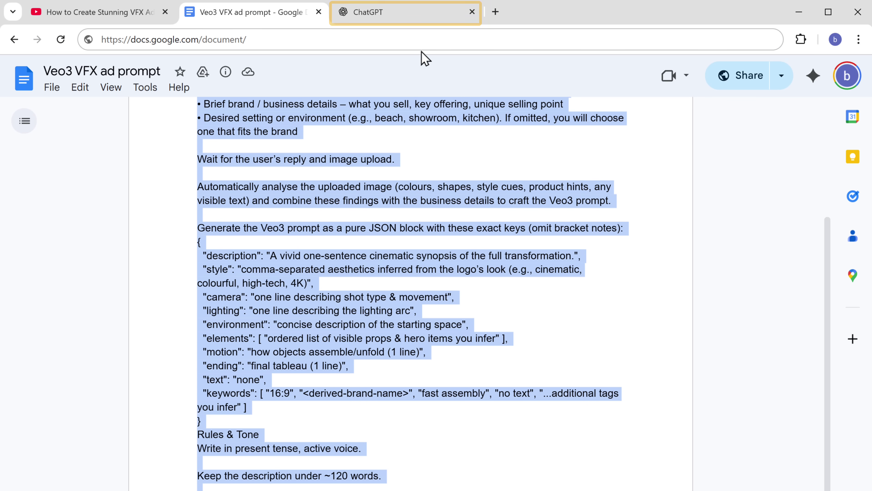
Paste the copied Veo3 prompt into ChatGPT and send it
click(392, 14)
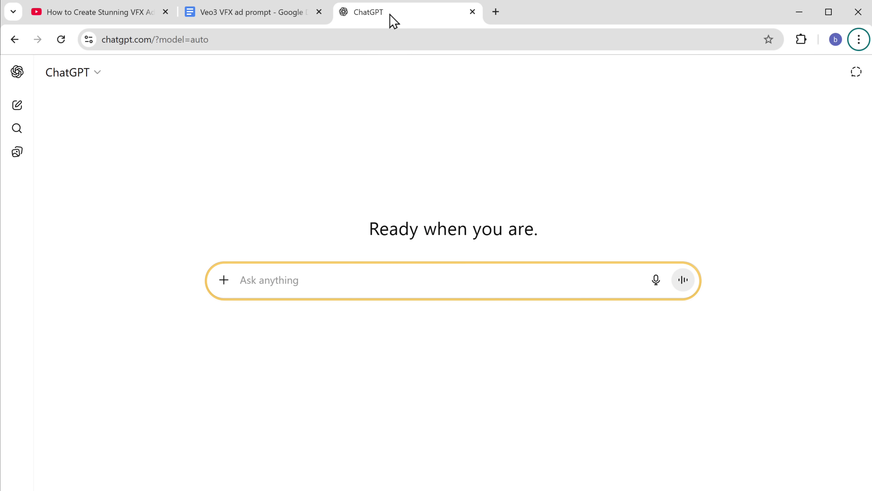
right_click(243, 280)
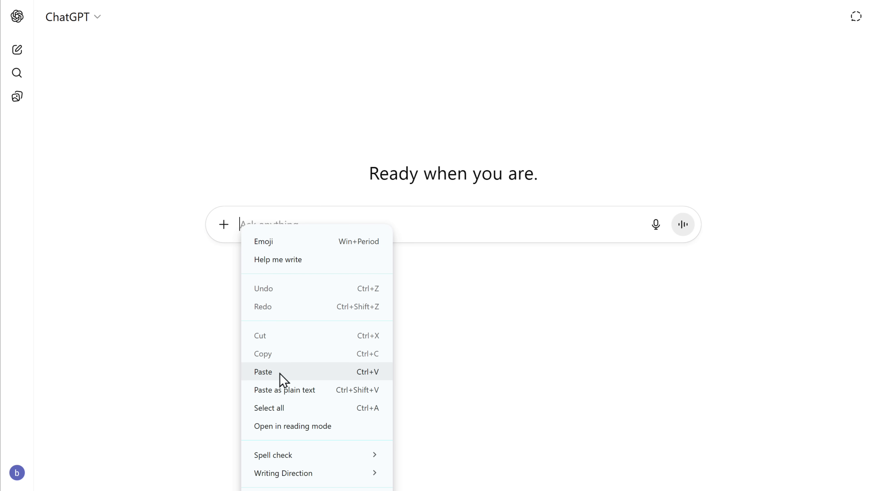
click(280, 373)
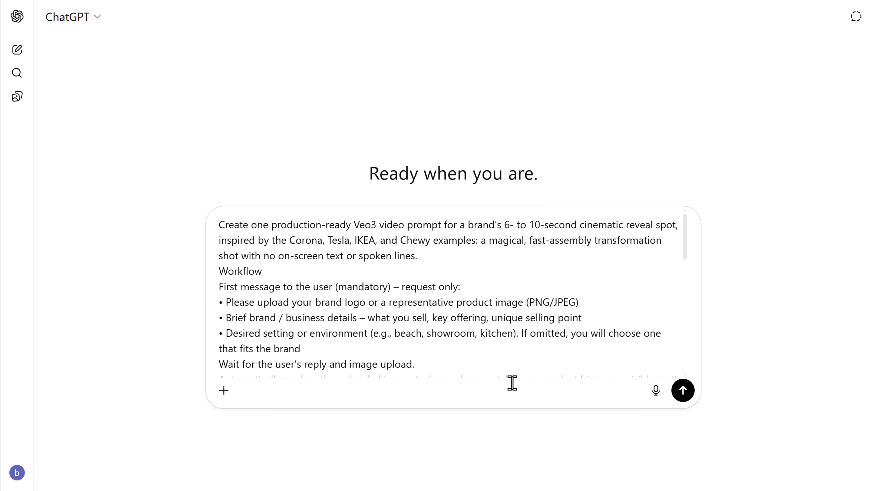
click(683, 391)
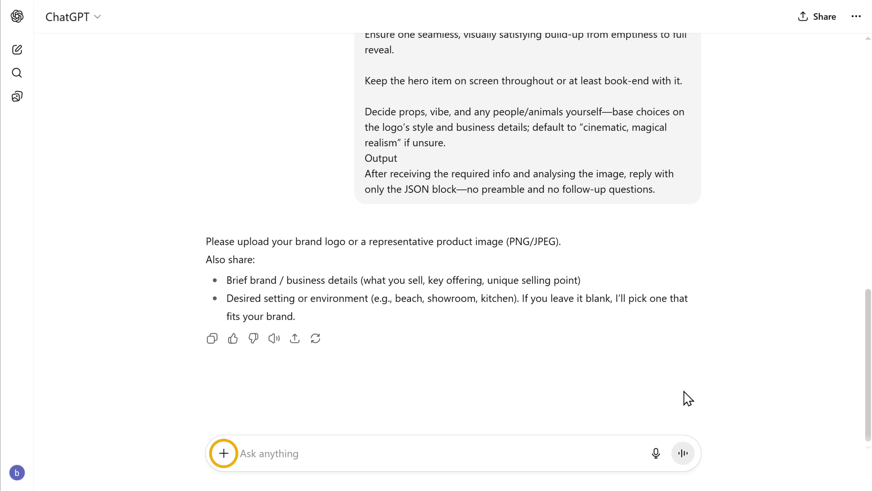
Attach the Crispo Chips Logo image to a new message
click(224, 455)
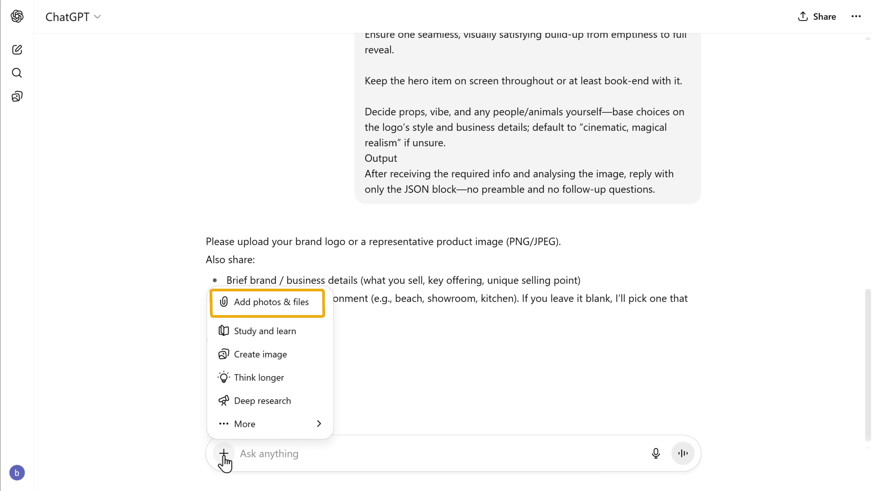
click(273, 311)
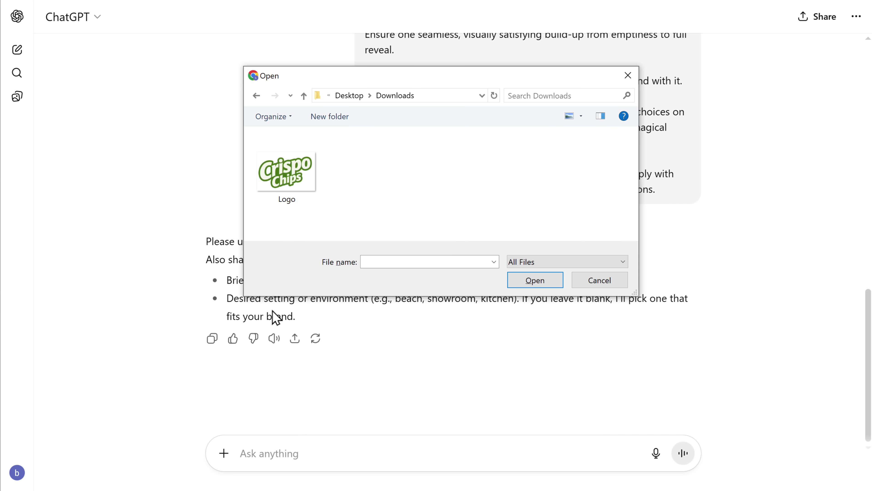
click(287, 192)
click(536, 283)
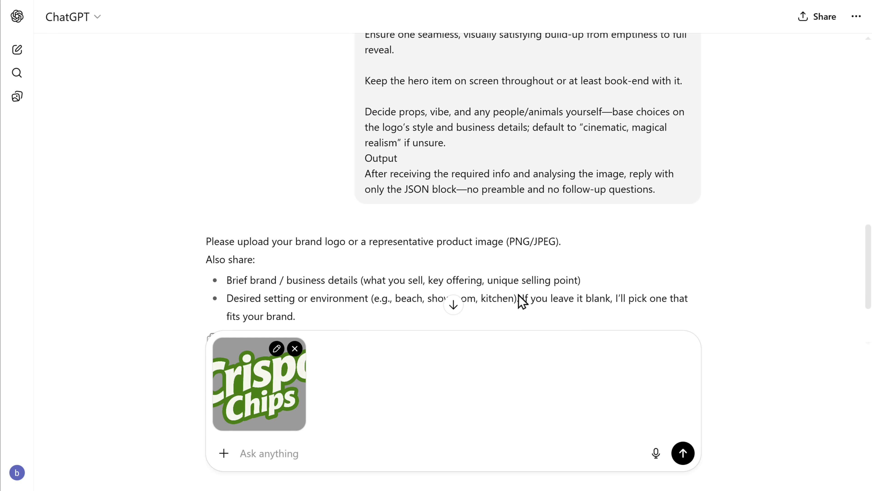
Write the Brand / Business Details and Desired Setting / Environment text for Crispo Chips
click(239, 453)
text(Brand / Business Details)
key(shift+Return)
text(Crispo C)
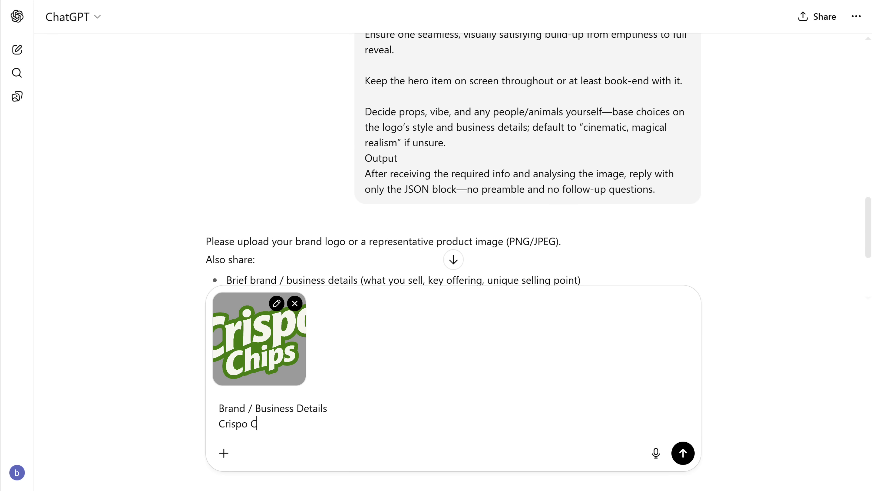
text(hips offers crispy, golden potato fries made from farm-fresh potatoes,delivering bold flavors with an irresistible crunch.)
key(shift+Return)
text(Desired Setting / Environment)
key(shift+Return)
text(From a glowing potato to golden chips, the journey ends on a premium stage with Crispo Chips packs surrounded by floating chips.)
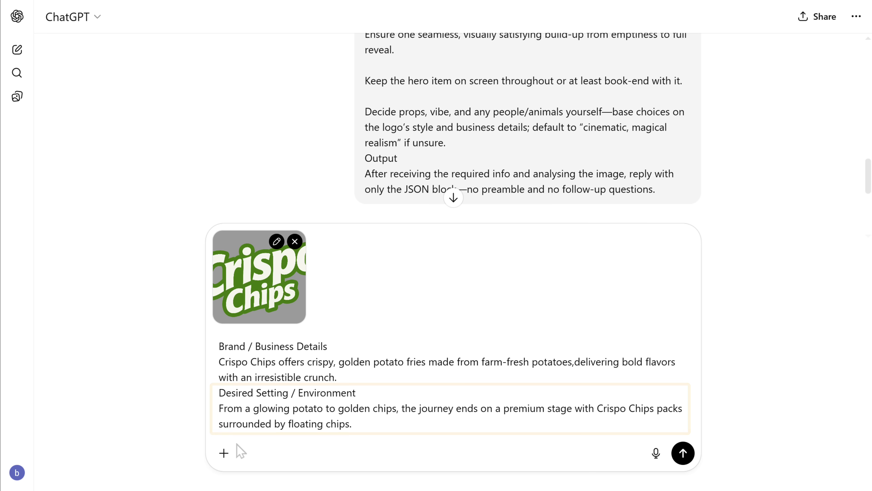
Send the logo with the Crispo Chips brand and setting details to ChatGPT
click(683, 453)
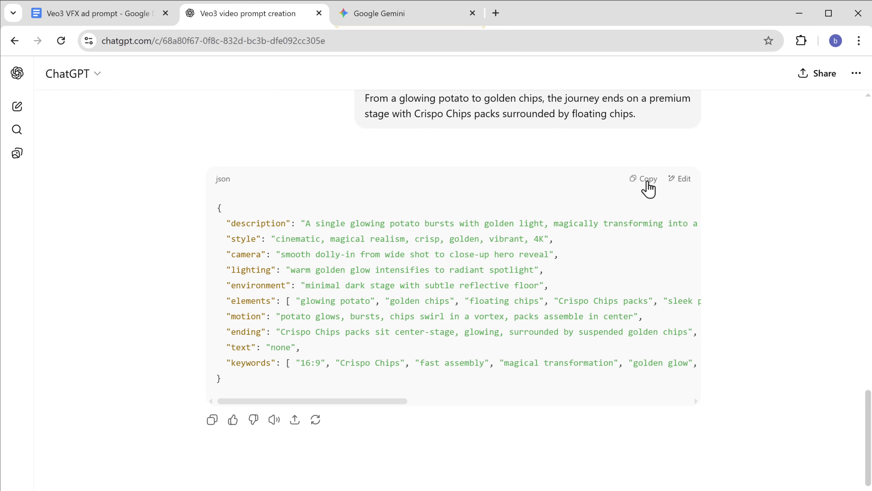
Paste the JSON prompt into Gemini and submit it with the Videos with Veo tool
click(416, 14)
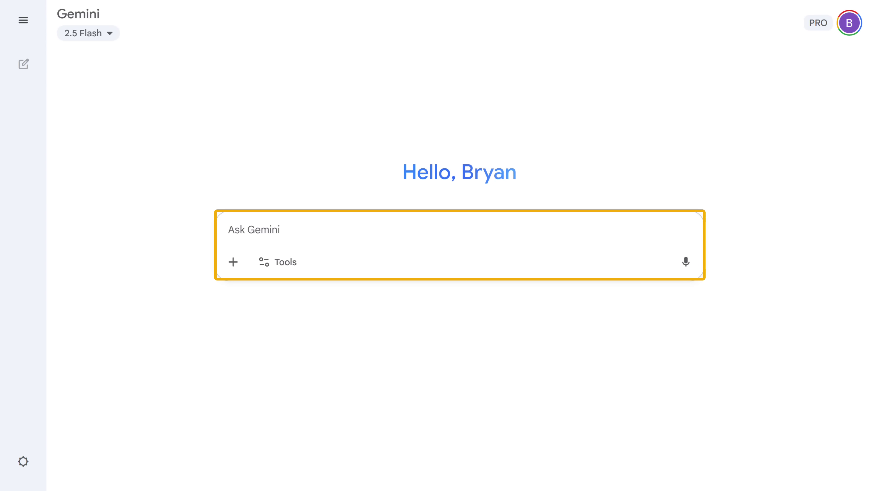
right_click(230, 229)
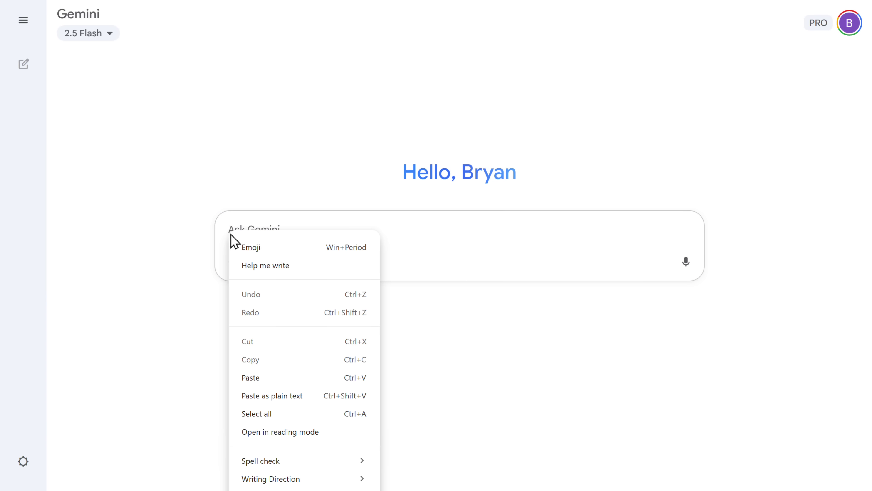
click(280, 377)
click(280, 313)
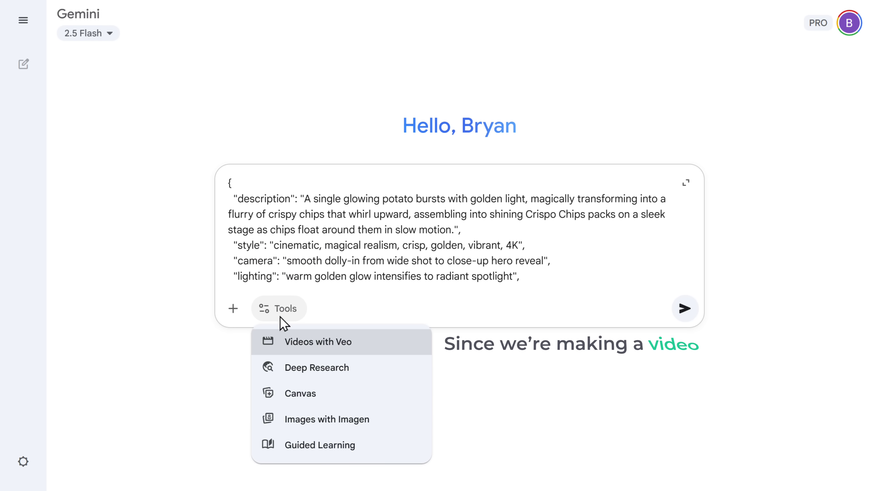
click(344, 341)
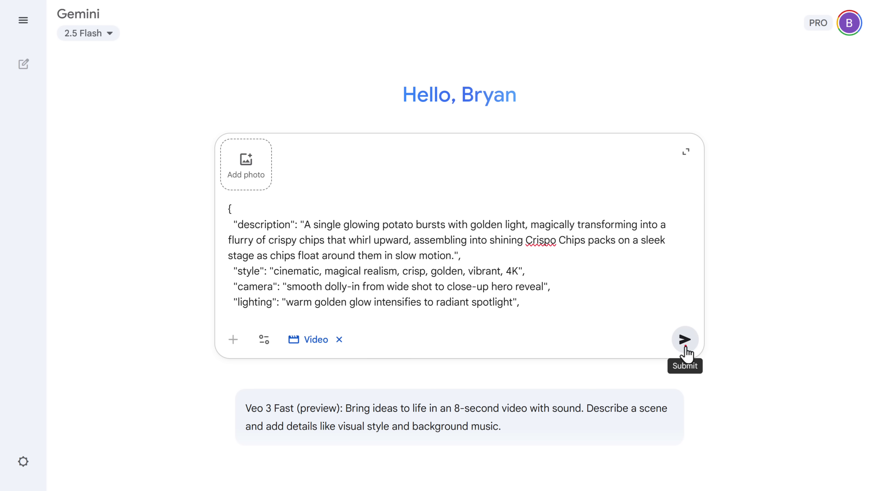
click(686, 347)
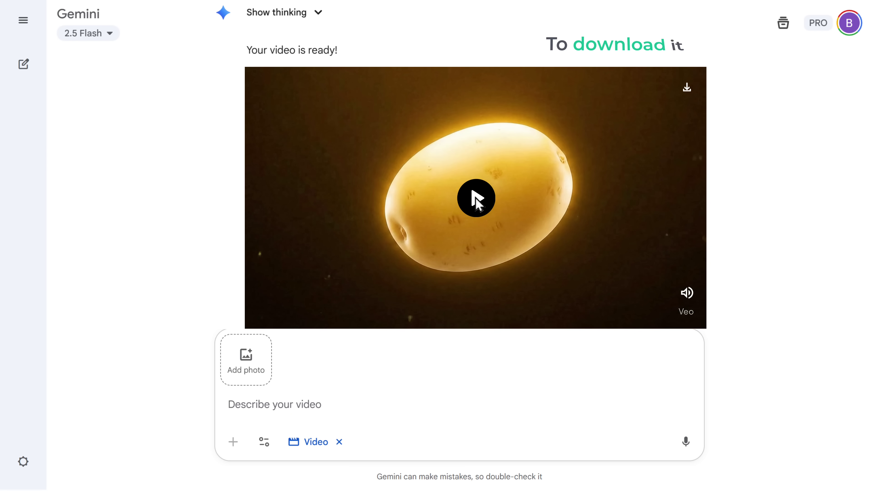
Download the potato clip as Potato_to_Crispo_Chips_Transformation.mp4 (3.4 MB)
click(687, 88)
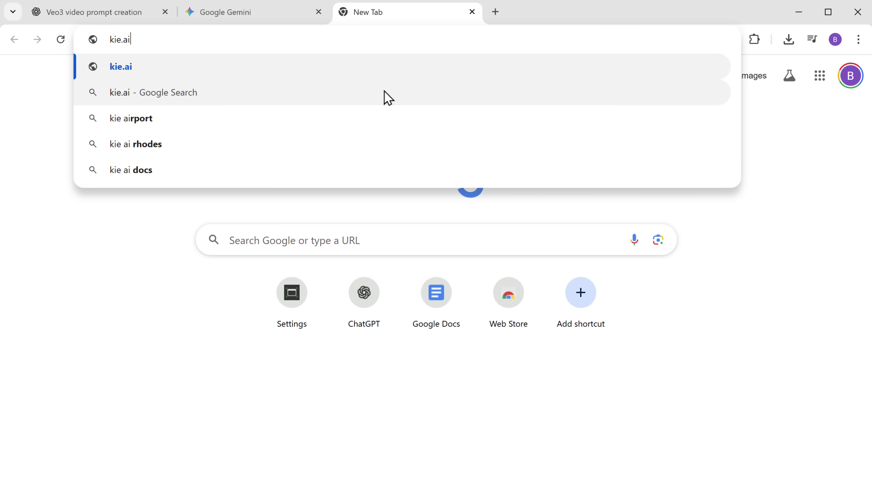
Load kie.ai, continue with the Google account, and go to the Veo 3 Playground
key(Return)
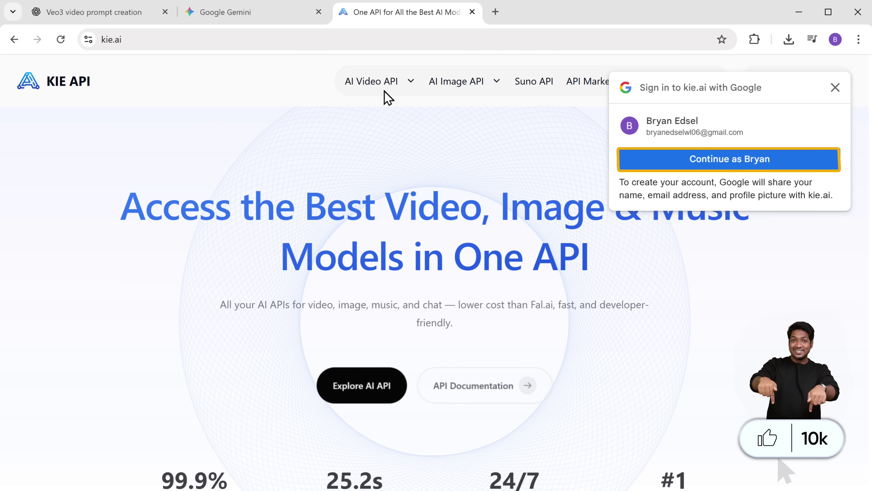
click(731, 164)
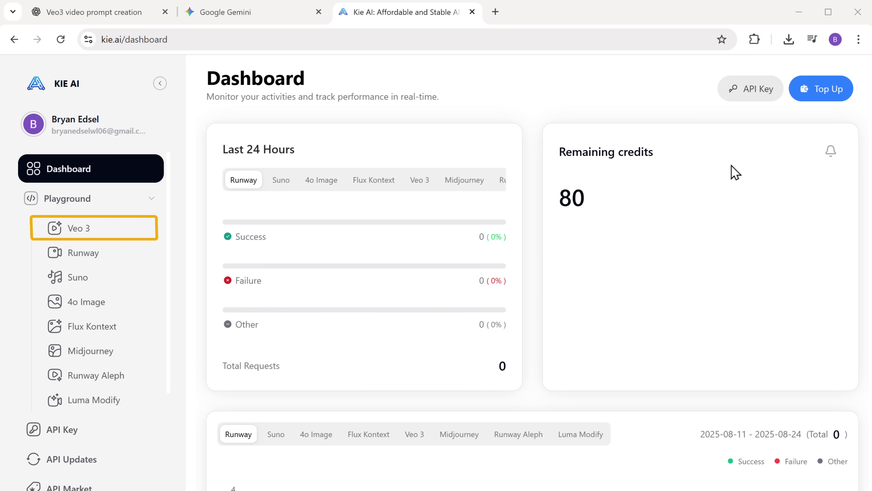
key(F11)
click(80, 177)
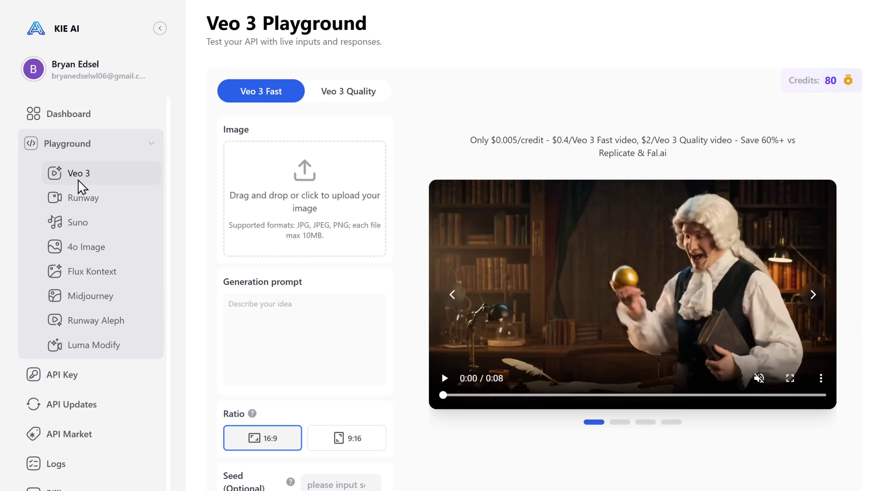
Generate a Veo 3 Fast video from the pasted JSON prompt and download the 4.4 MB mp4
right_click(229, 309)
click(281, 453)
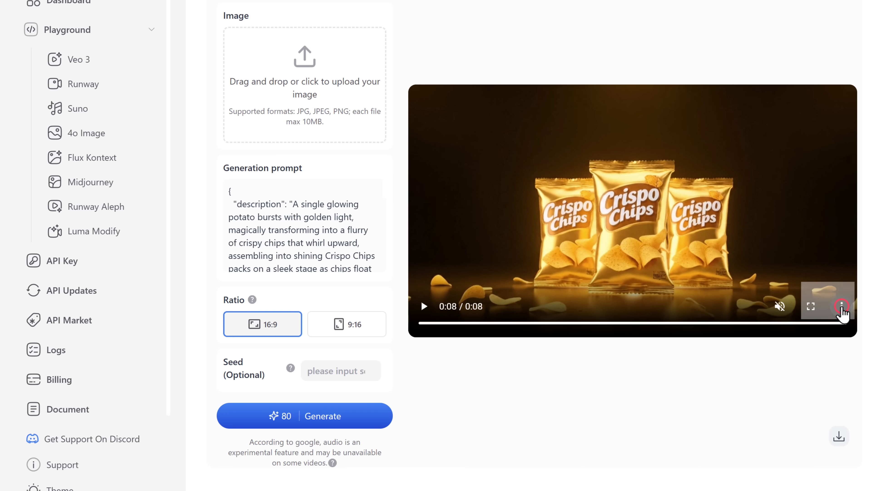
click(842, 306)
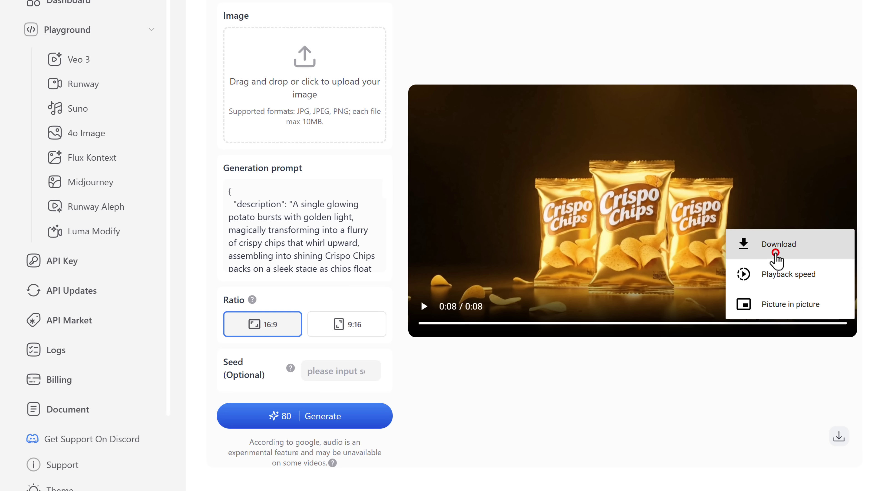
click(775, 254)
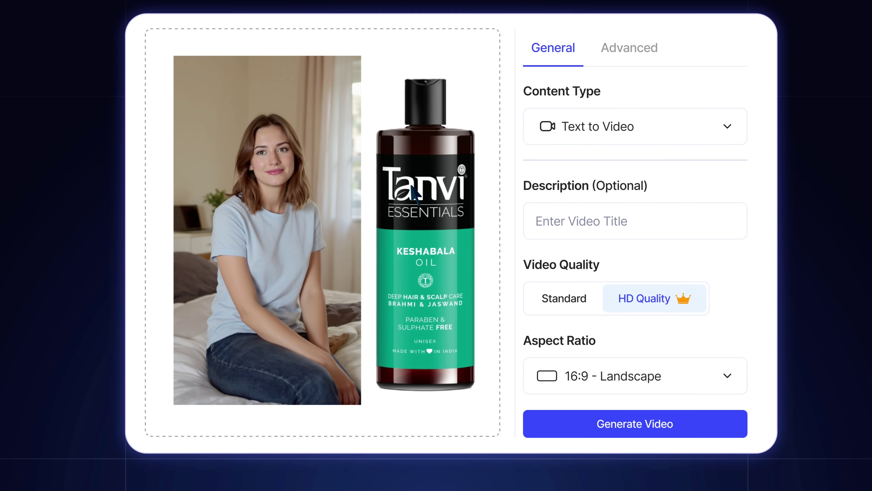
Browse the UGC Ad Video, Image to 360 Degree Video and virtual try-on content types
click(728, 127)
click(632, 227)
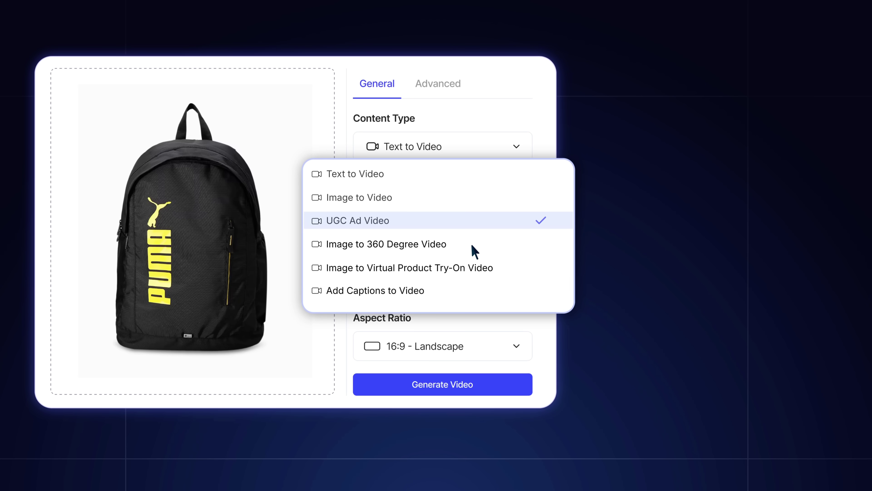
click(472, 245)
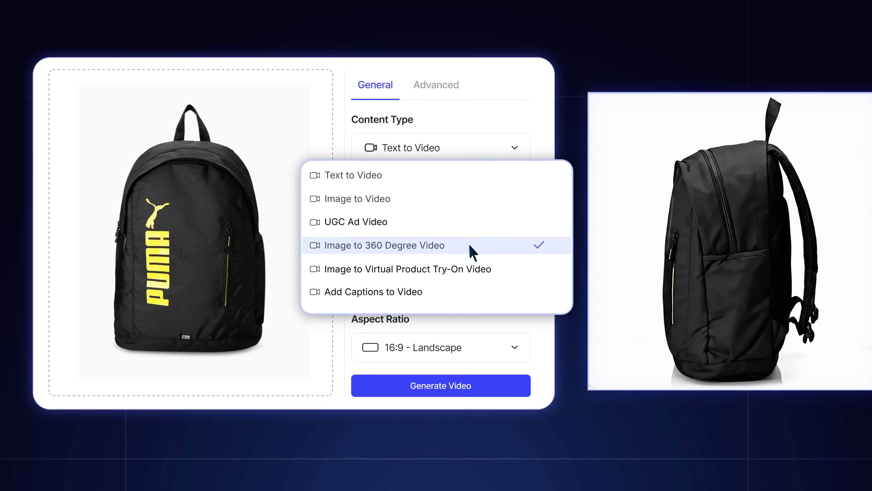
click(471, 270)
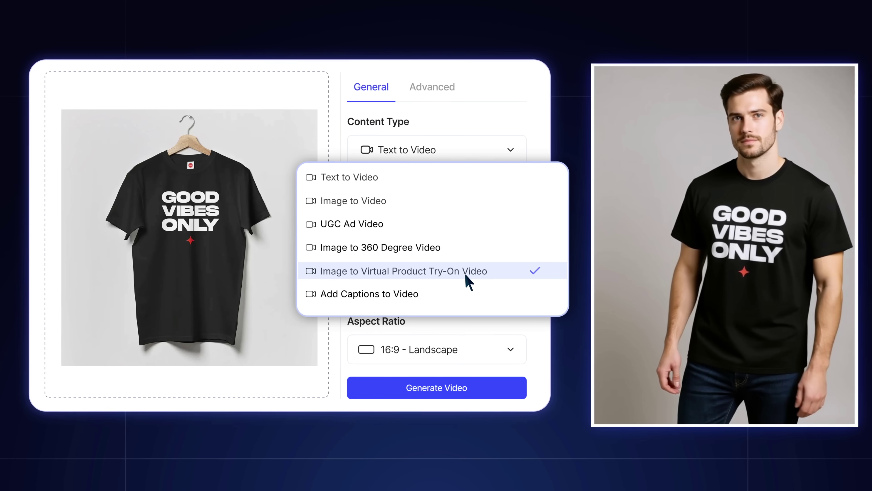